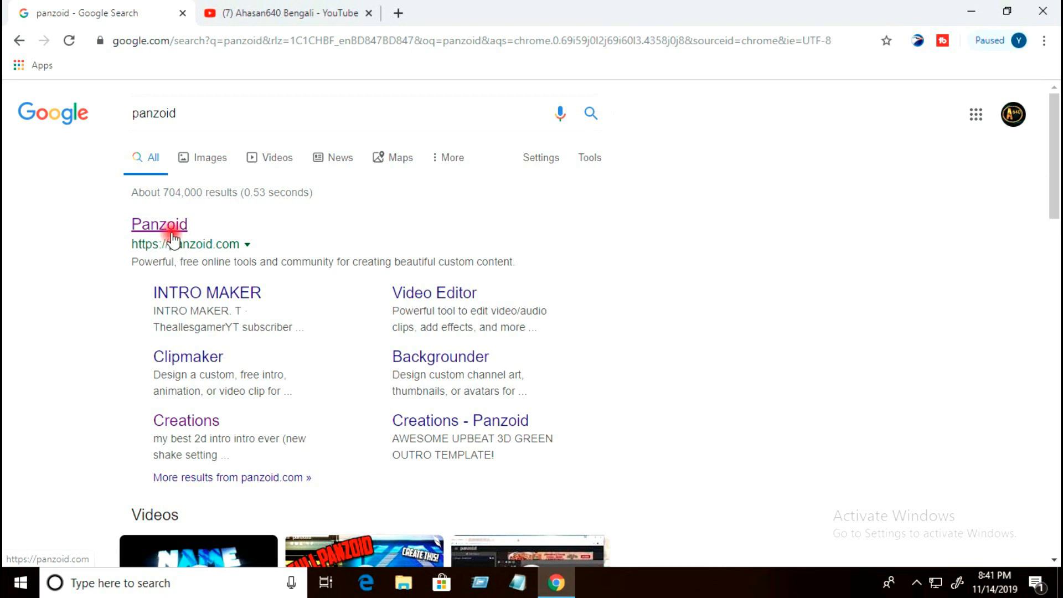
Step: Open the Panzoid site from the search results and go to its full creations gallery
left_click(173, 236)
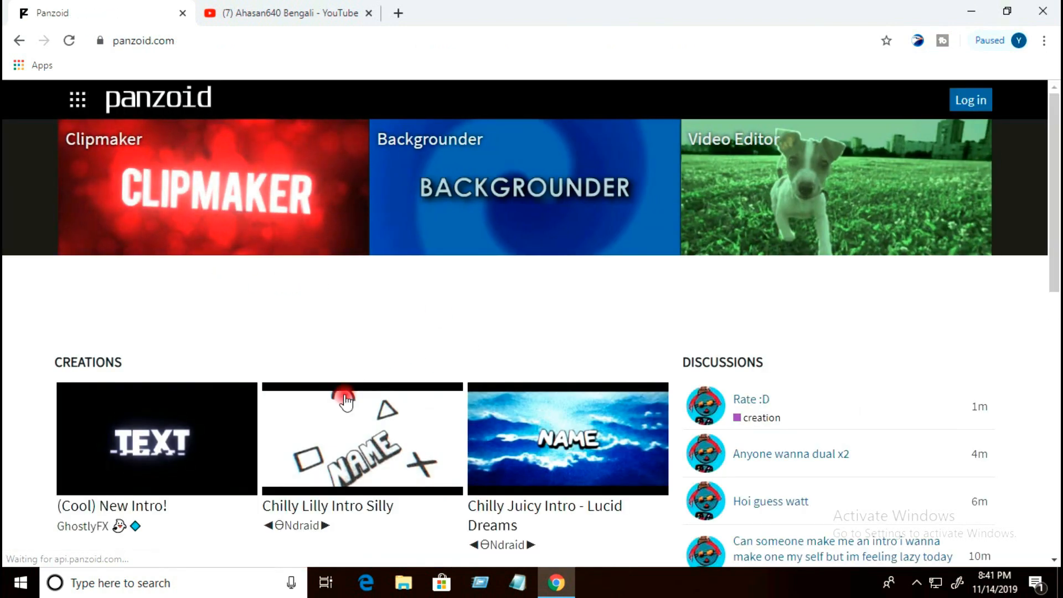
scroll(346, 402, "down", 5)
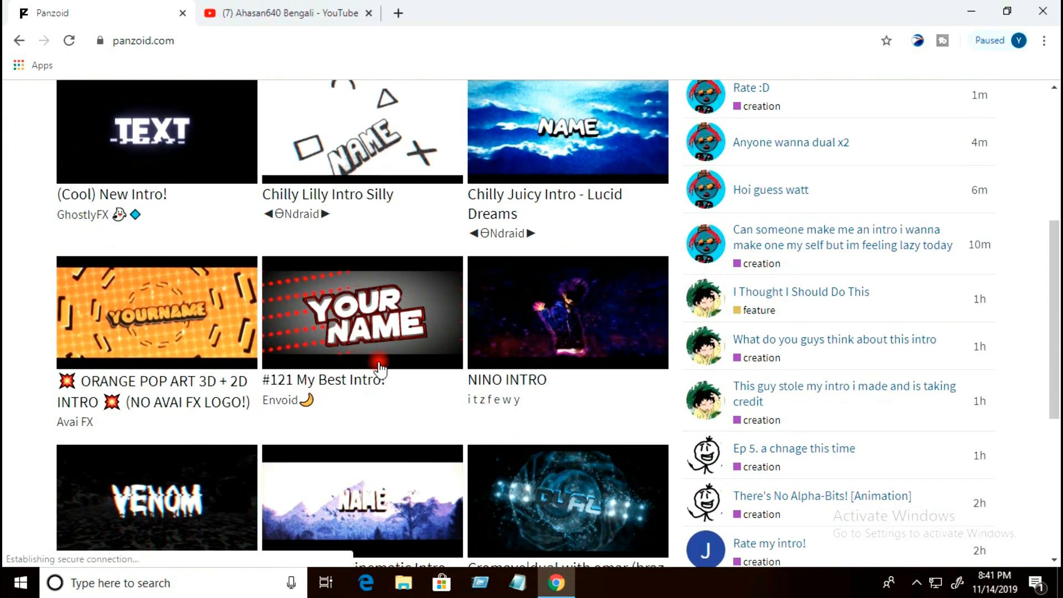
scroll(380, 367, "down", 5)
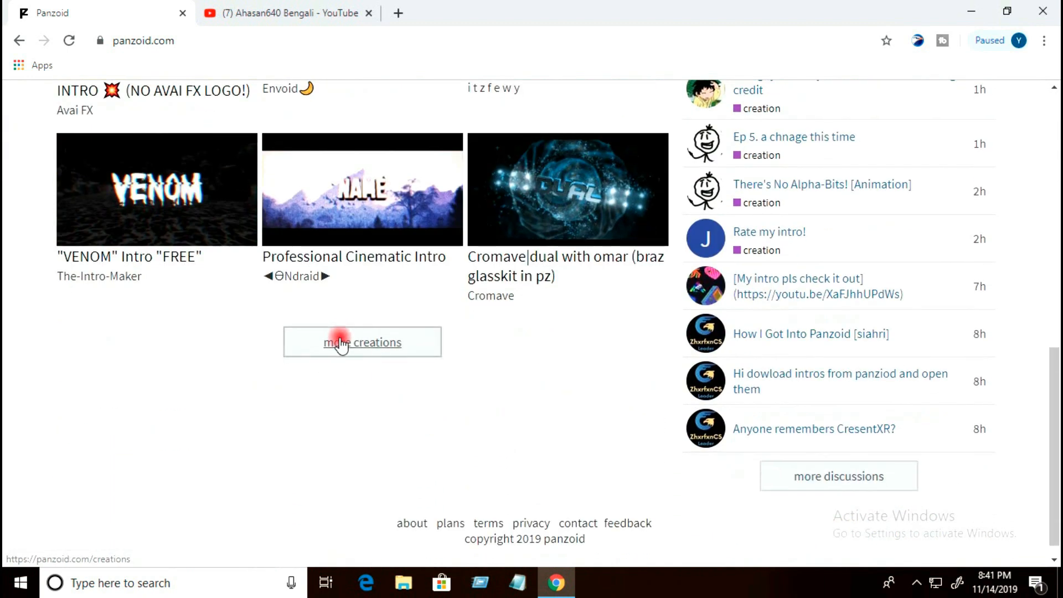
left_click(340, 343)
Step: Find the halloween intro template by samhomfx in the creations gallery and open it in Clipmaker
scroll(637, 376, "down", 3)
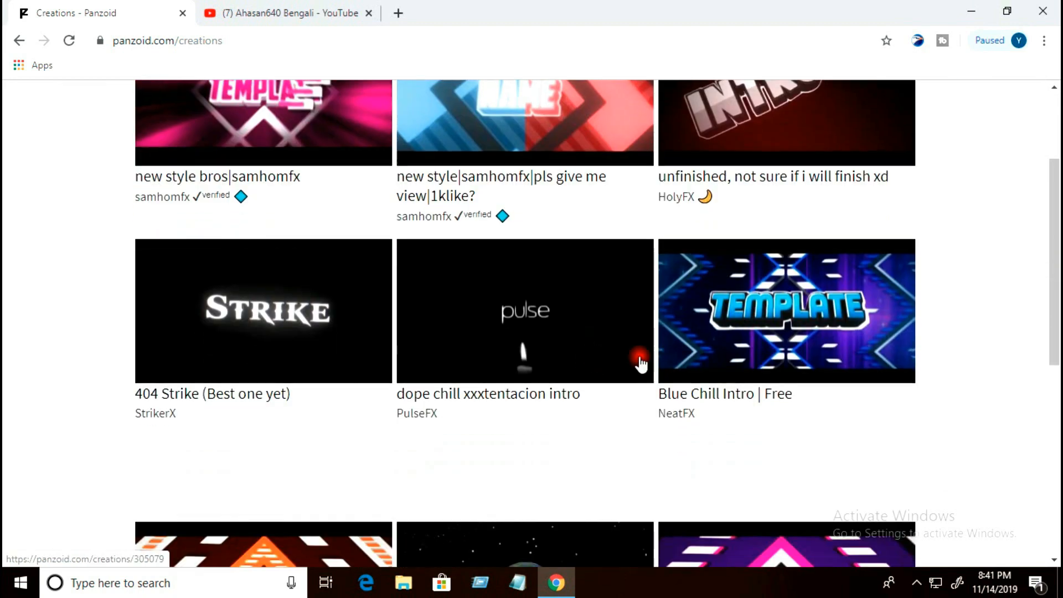
scroll(640, 363, "down", 7)
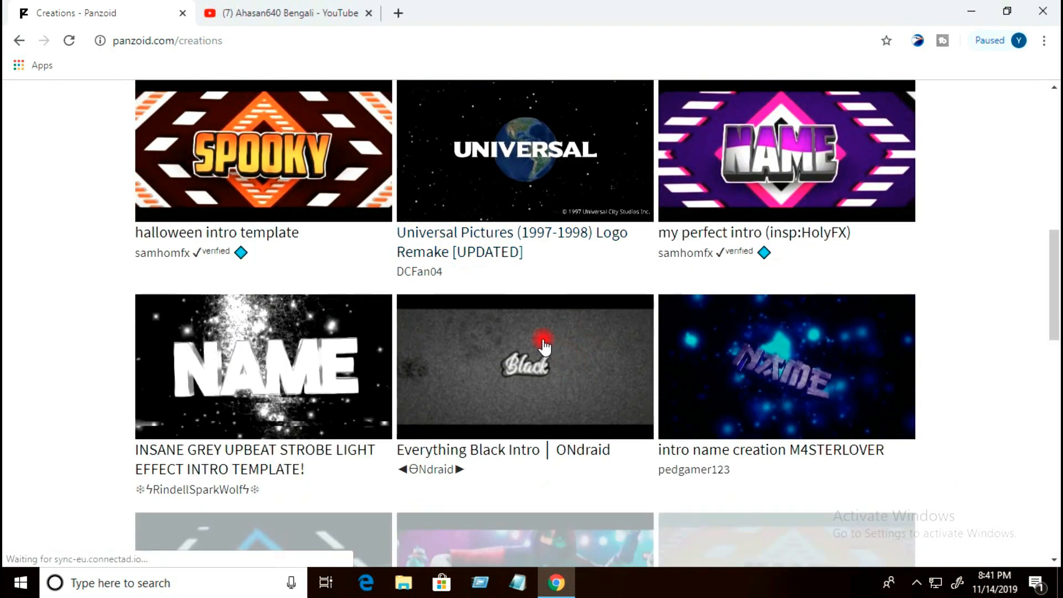
scroll(544, 343, "down", 8)
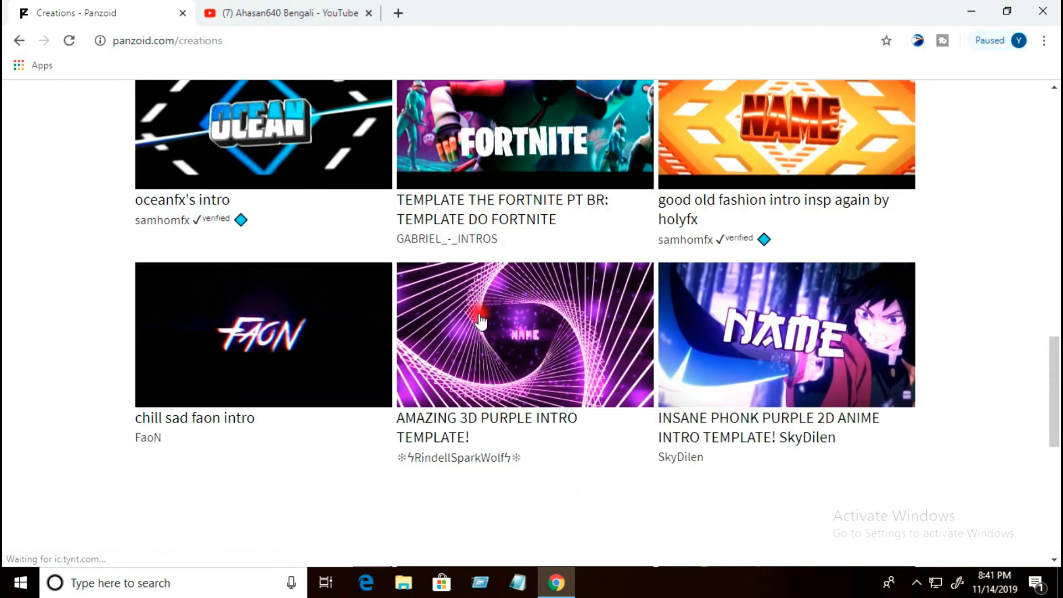
scroll(415, 315, "up", 10)
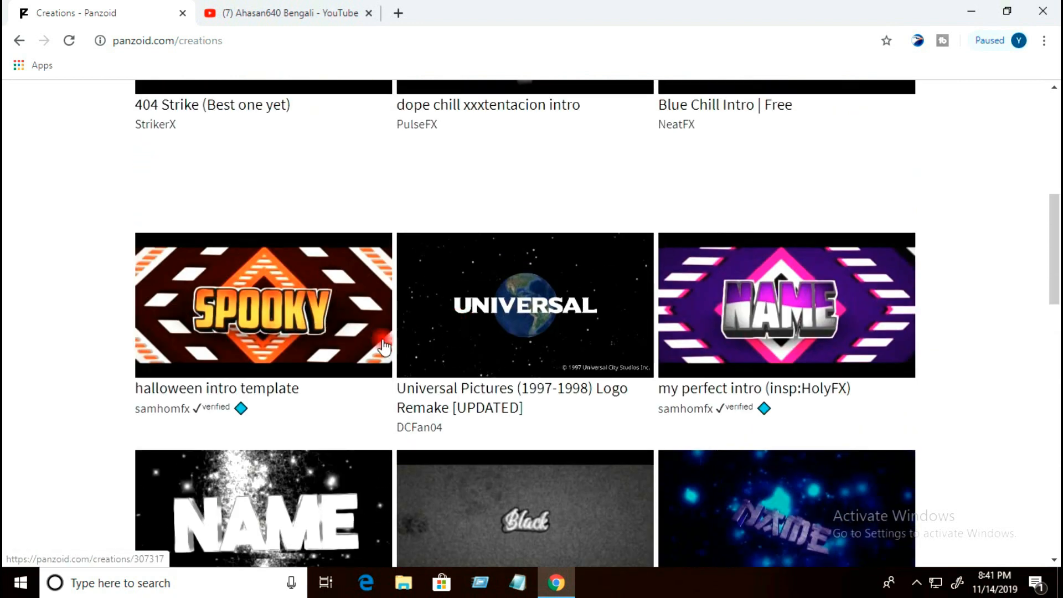
left_click(337, 330)
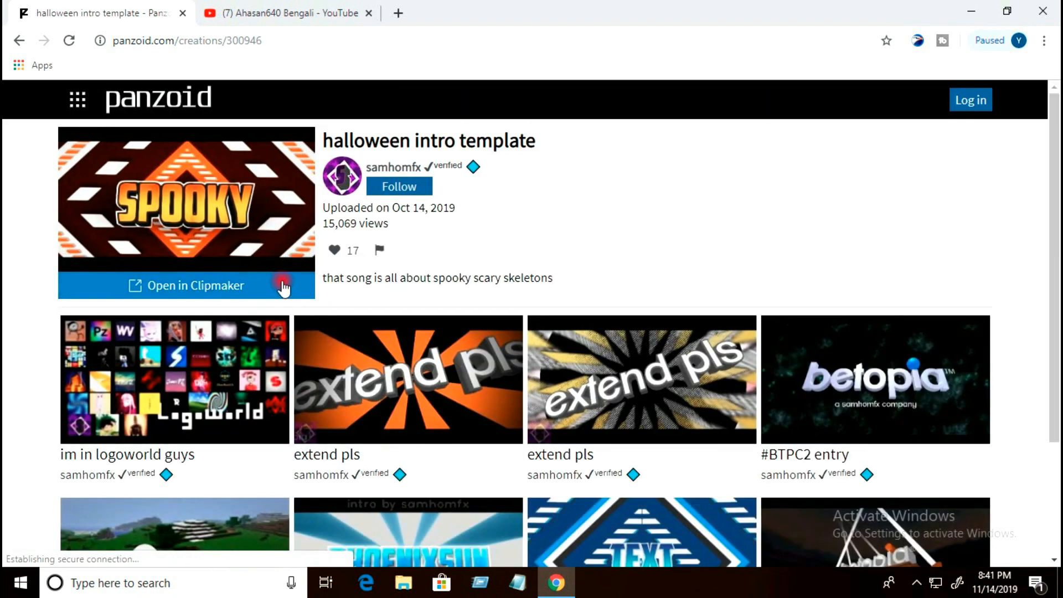
left_click(181, 288)
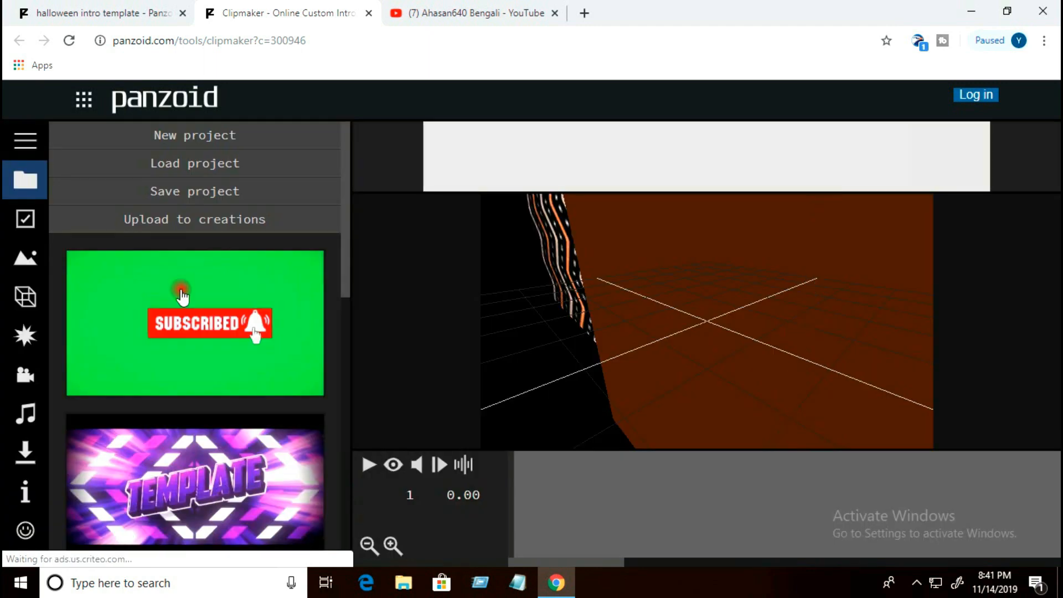
scroll(195, 408, "down", 7)
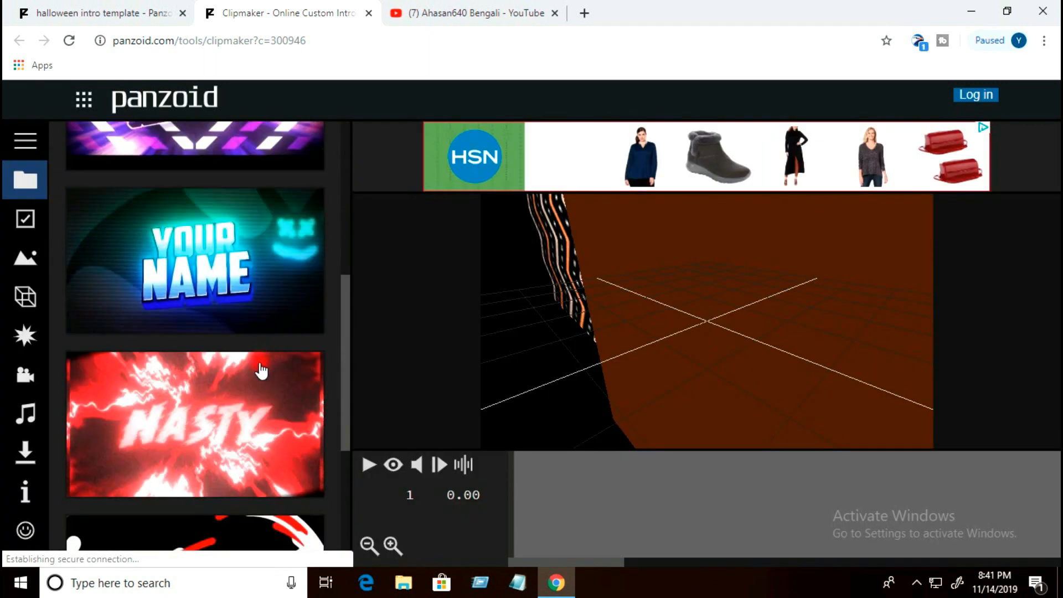
scroll(261, 369, "down", 4)
scroll(261, 363, "up", 11)
left_click_drag(669, 348, 1007, 359)
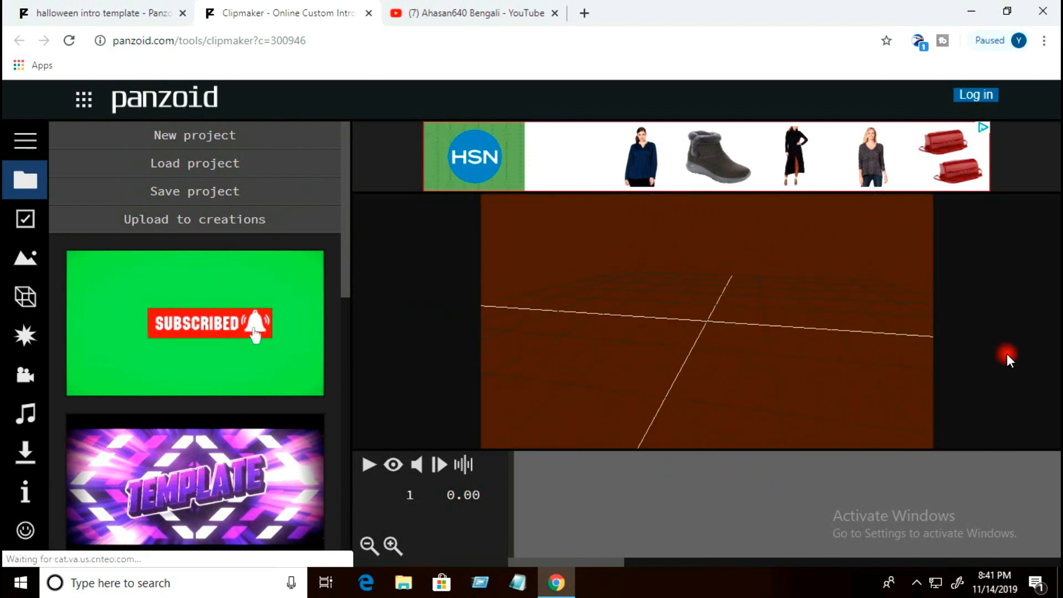
left_click_drag(778, 361, 393, 472)
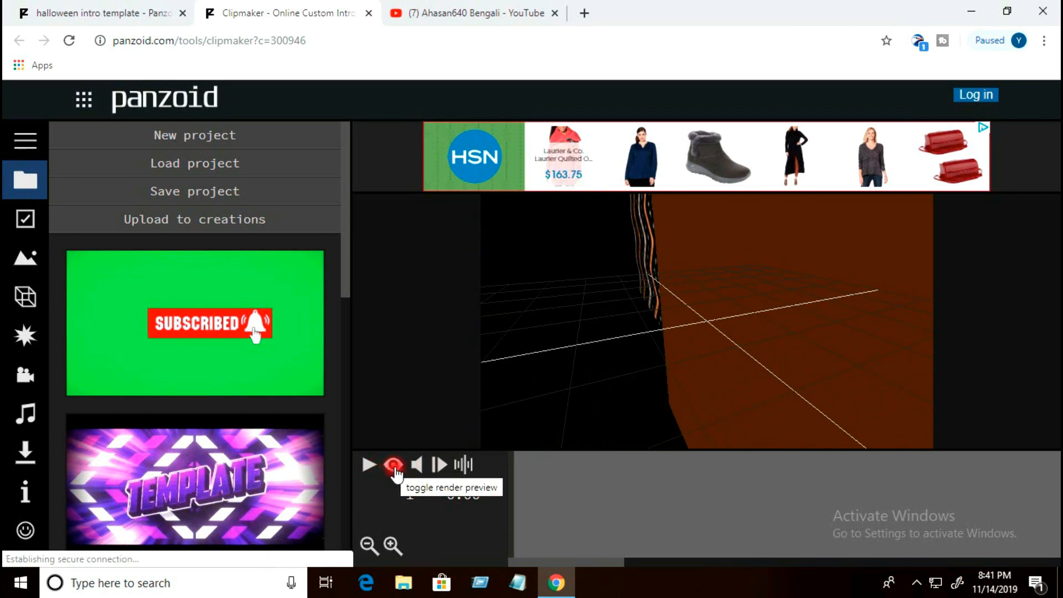
Step: Turn on the render preview, play the template's intro for about 12 seconds and pause it
left_click(394, 467)
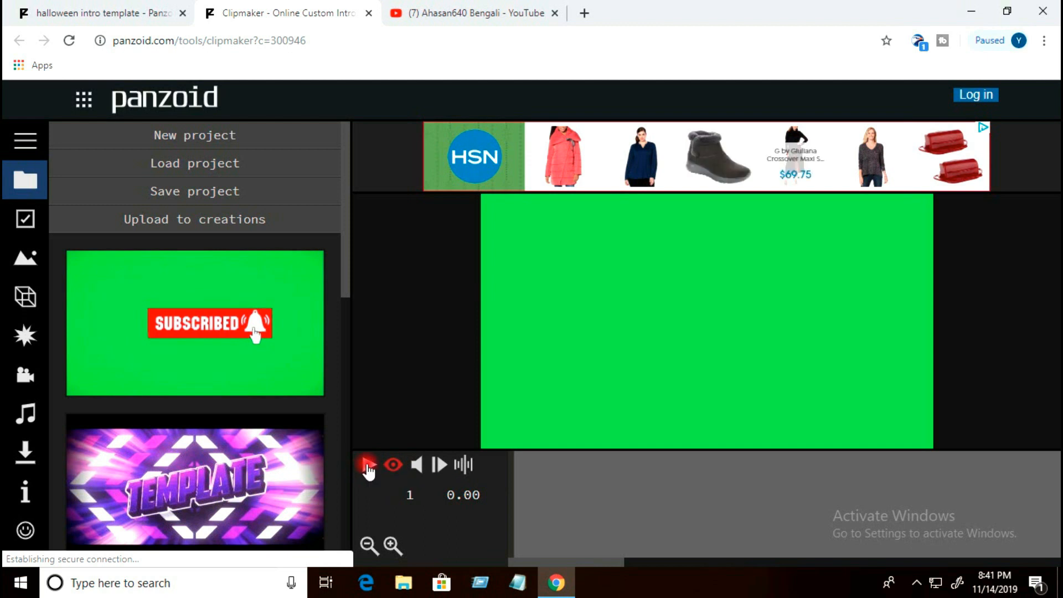
left_click(367, 467)
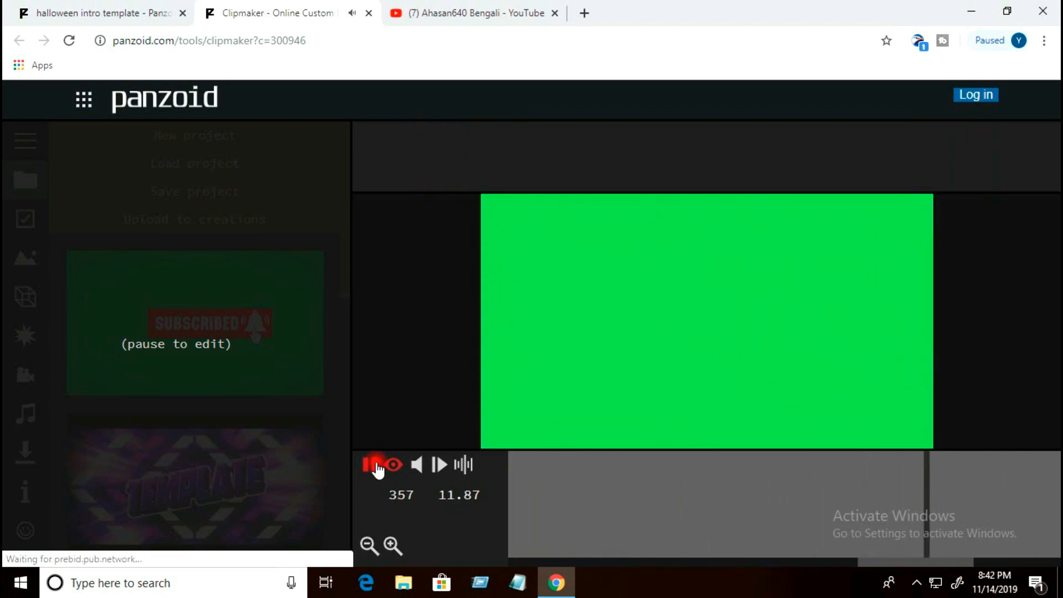
left_click(376, 466)
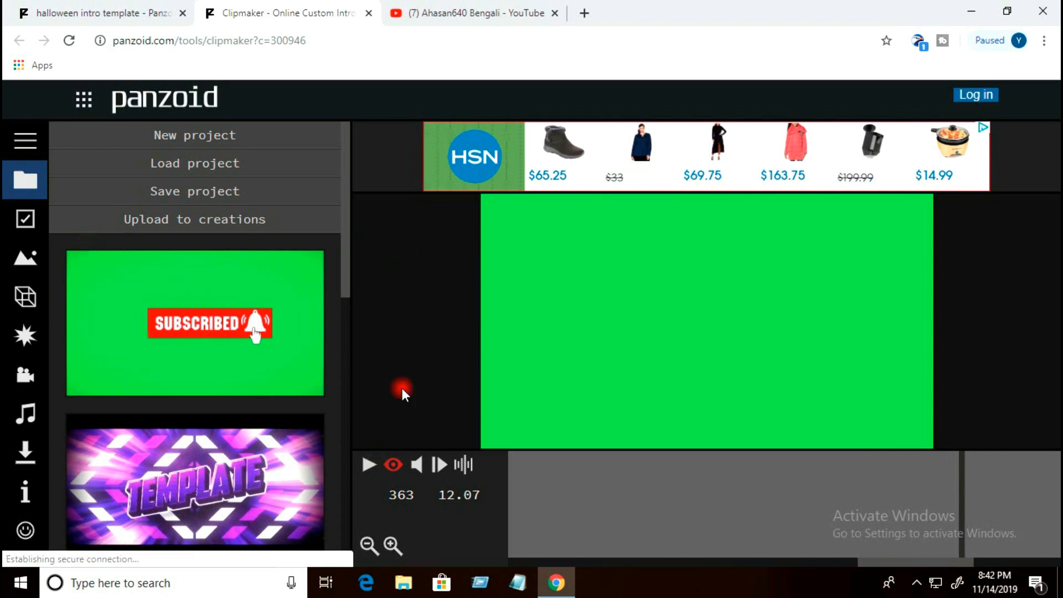
Step: Show the project's objects and look through the text layers in the spooky text group
left_click(26, 299)
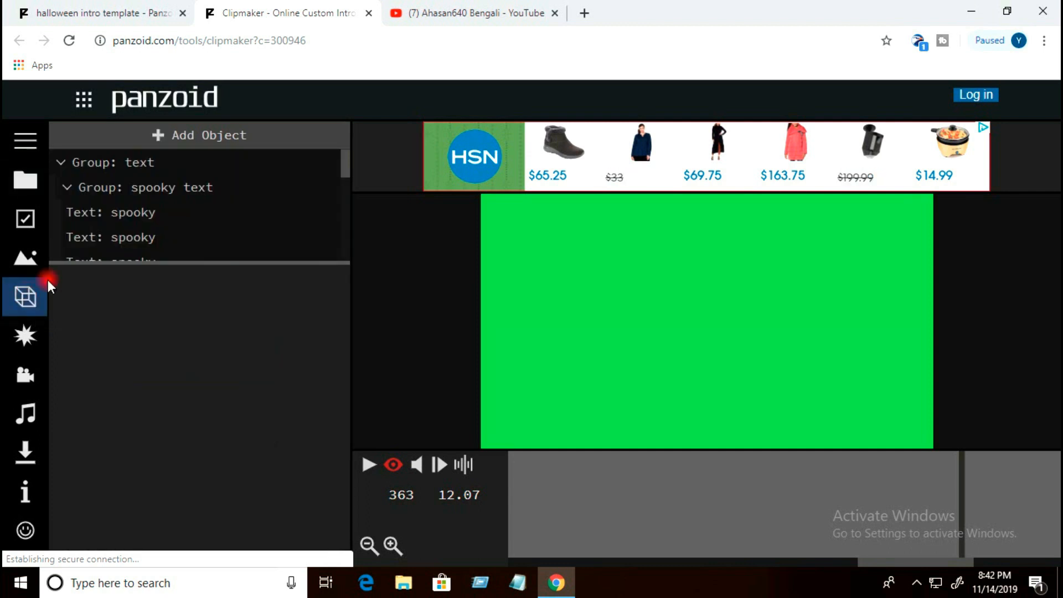
scroll(177, 226, "down", 1)
scroll(177, 226, "down", 2)
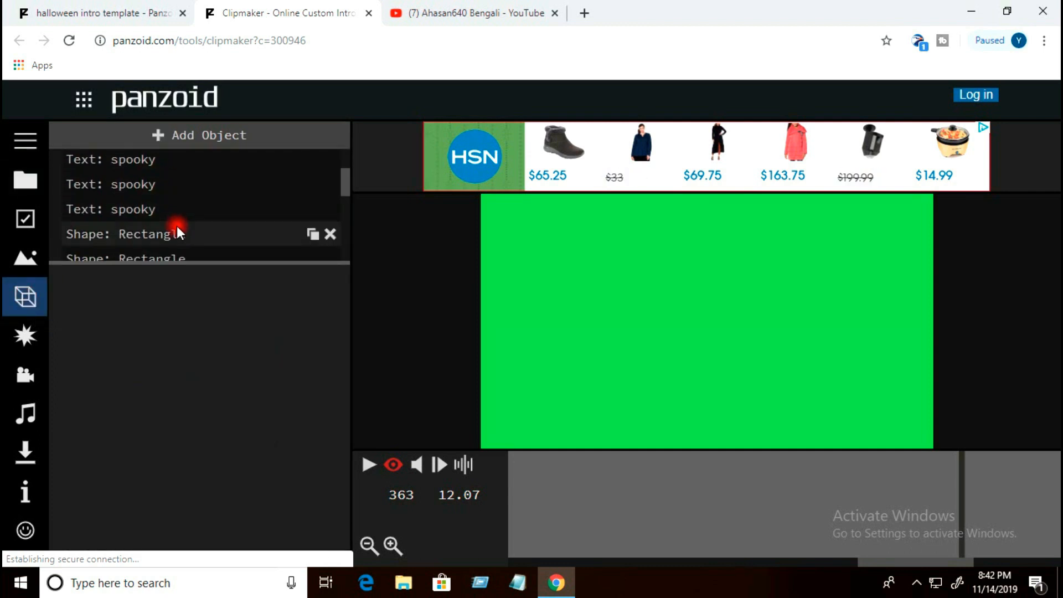
scroll(170, 220, "up", 3)
scroll(170, 221, "down", 3)
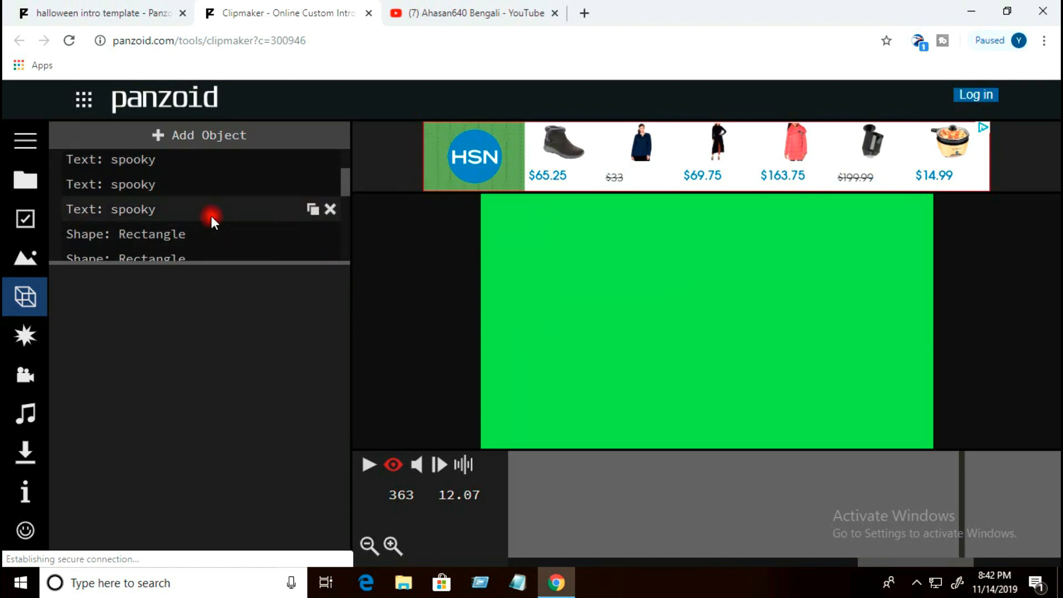
scroll(174, 211, "up", 3)
scroll(155, 230, "down", 2)
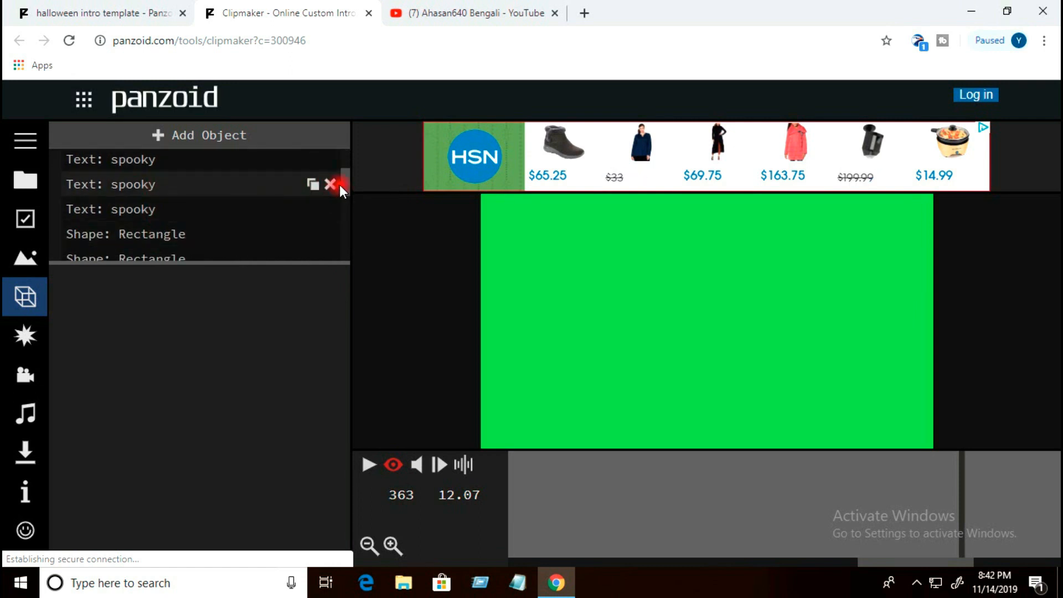
left_click_drag(343, 181, 340, 170)
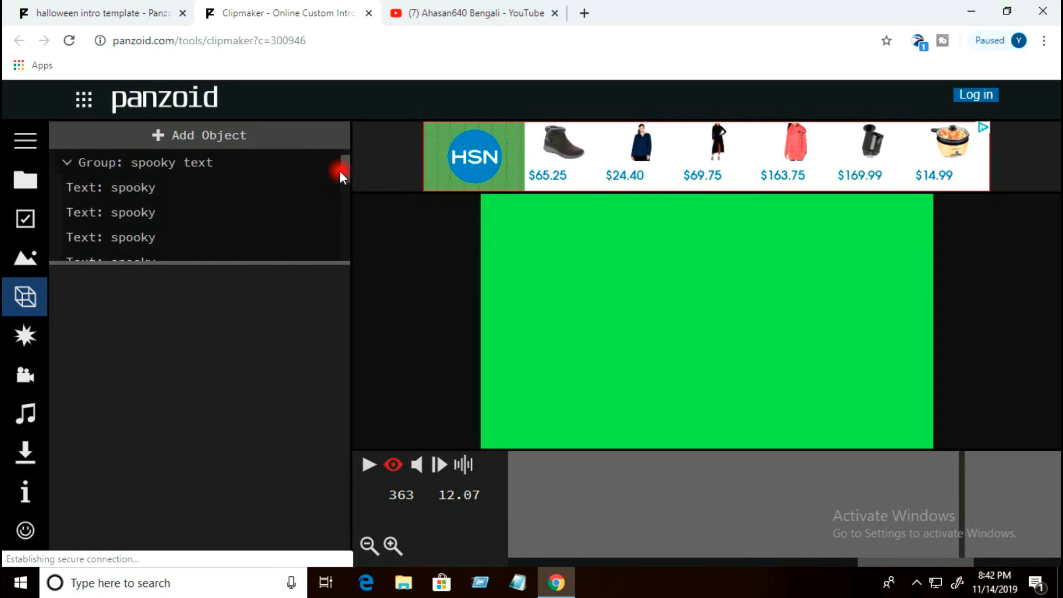
Step: Replace the first spooky text in the group with Ahasan640, checking the channel name on its YouTube page
left_click(141, 186)
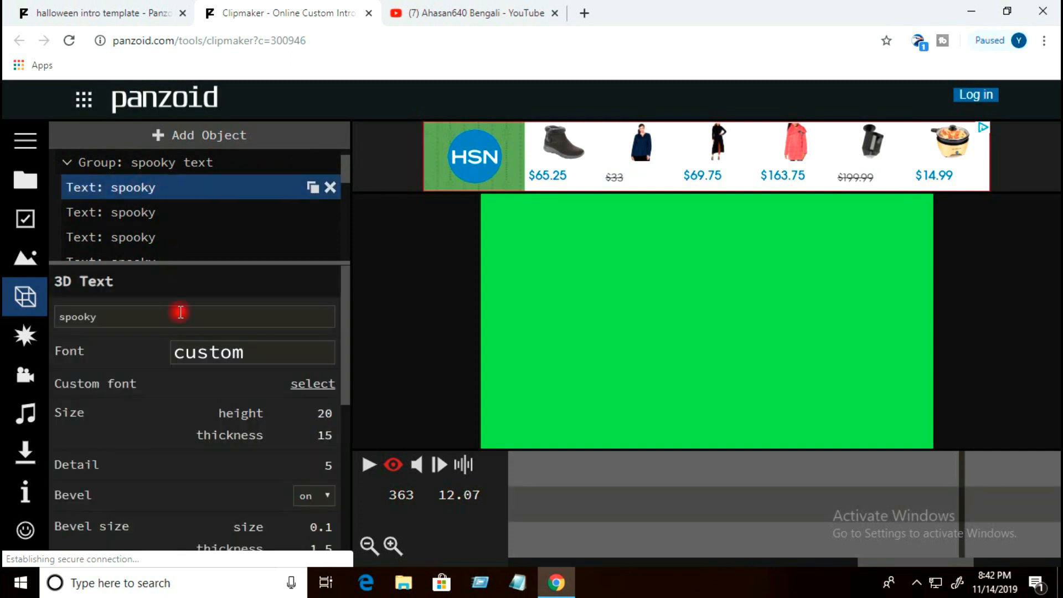
left_click(116, 319)
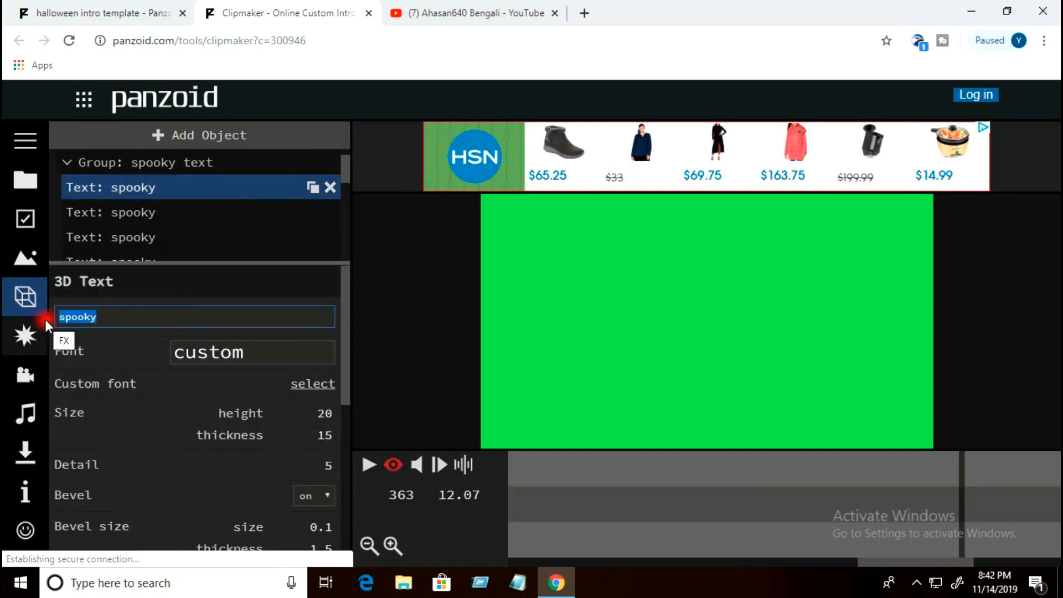
key("BackSpace")
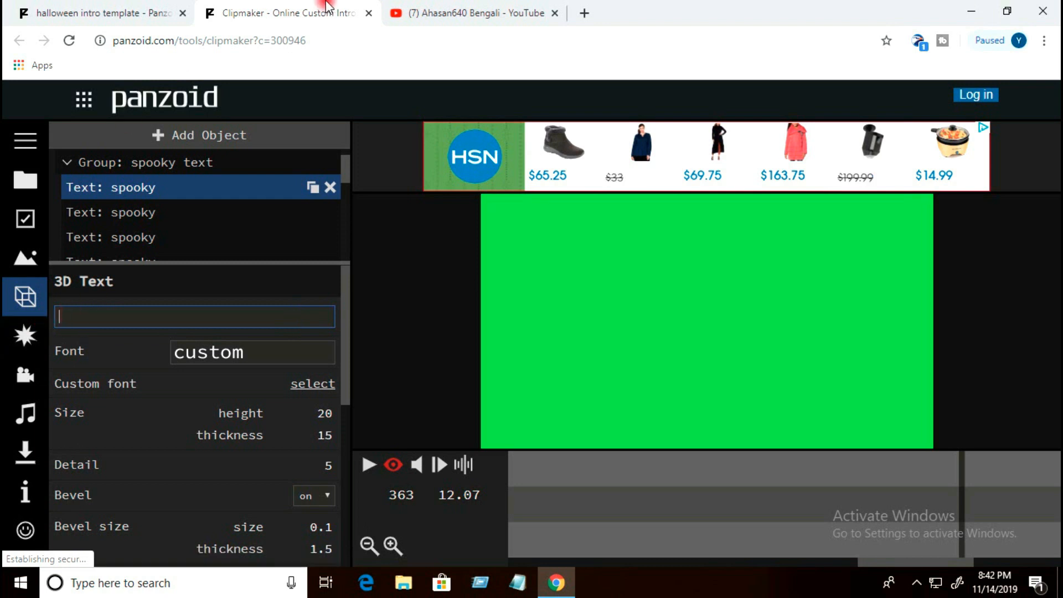
left_click(472, 12)
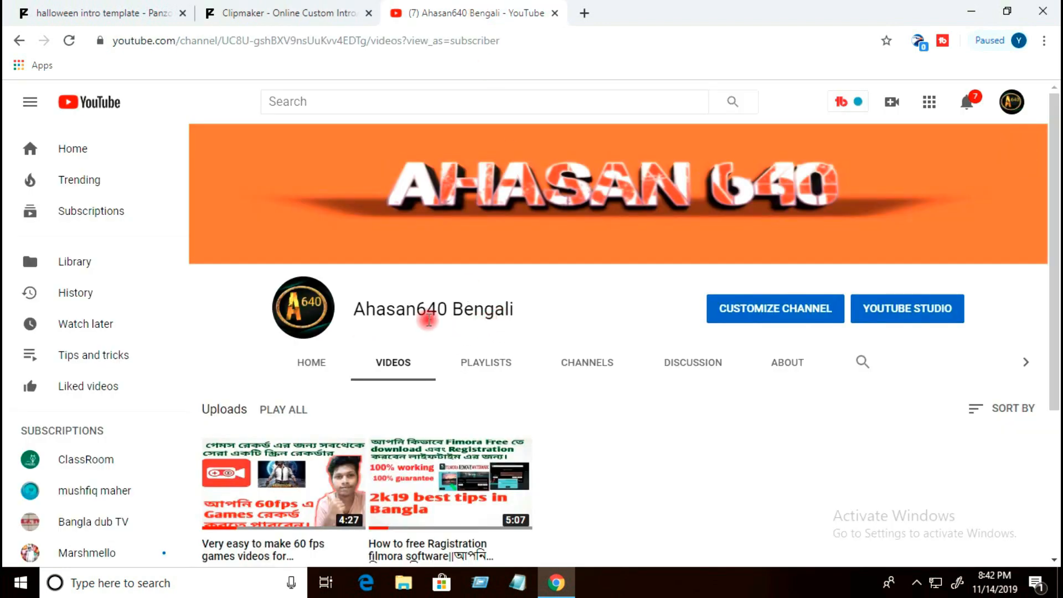
left_click(239, 12)
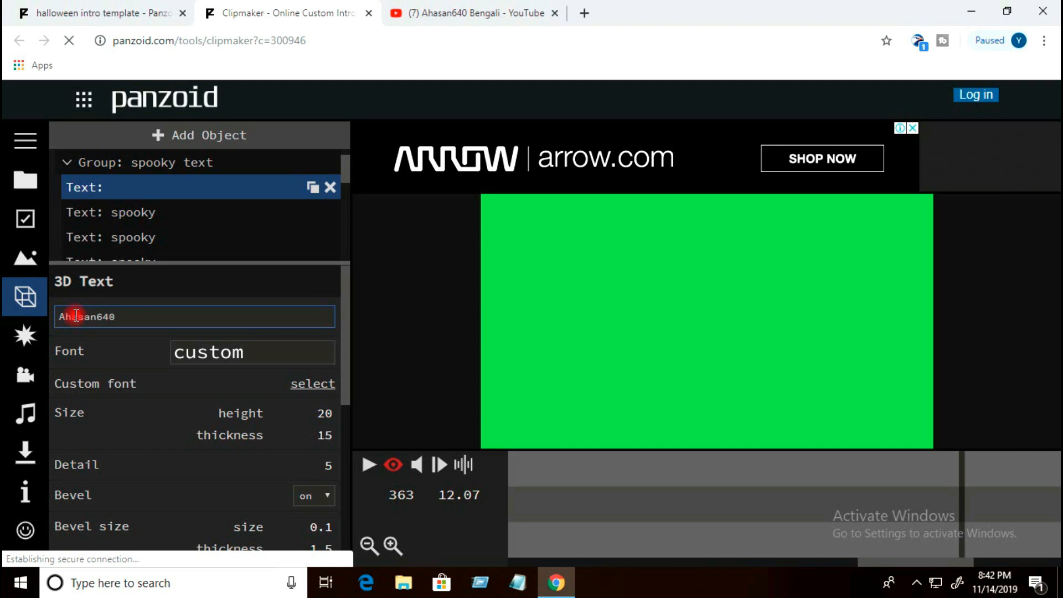
key("Return")
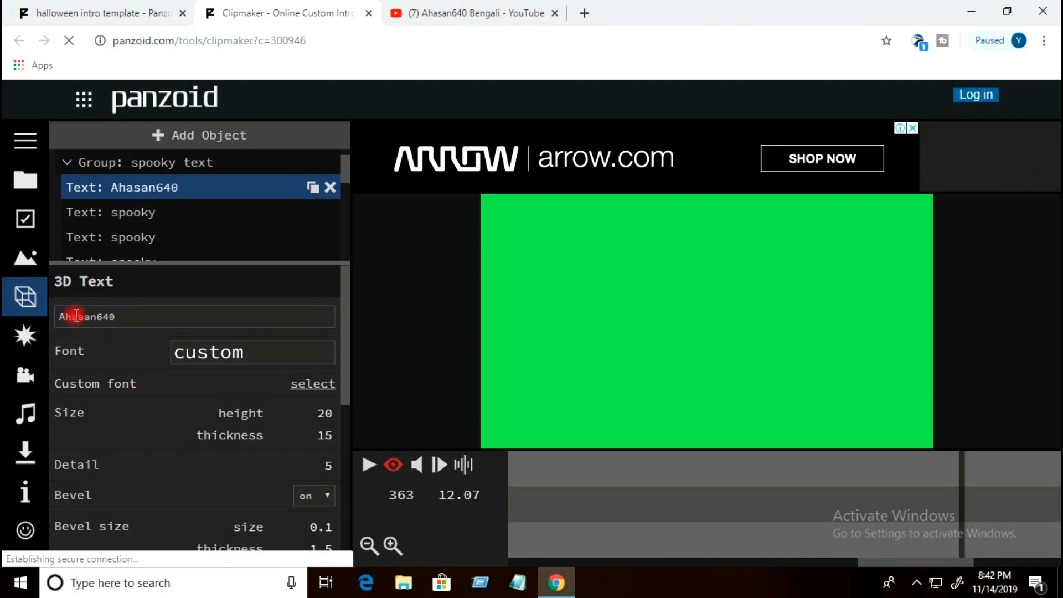
Step: Change the second text layer in the spooky text group to Ahasan640
left_click(144, 214)
left_click(102, 320)
key("ctrl+a")
key("BackSpace")
type("Ahasan")
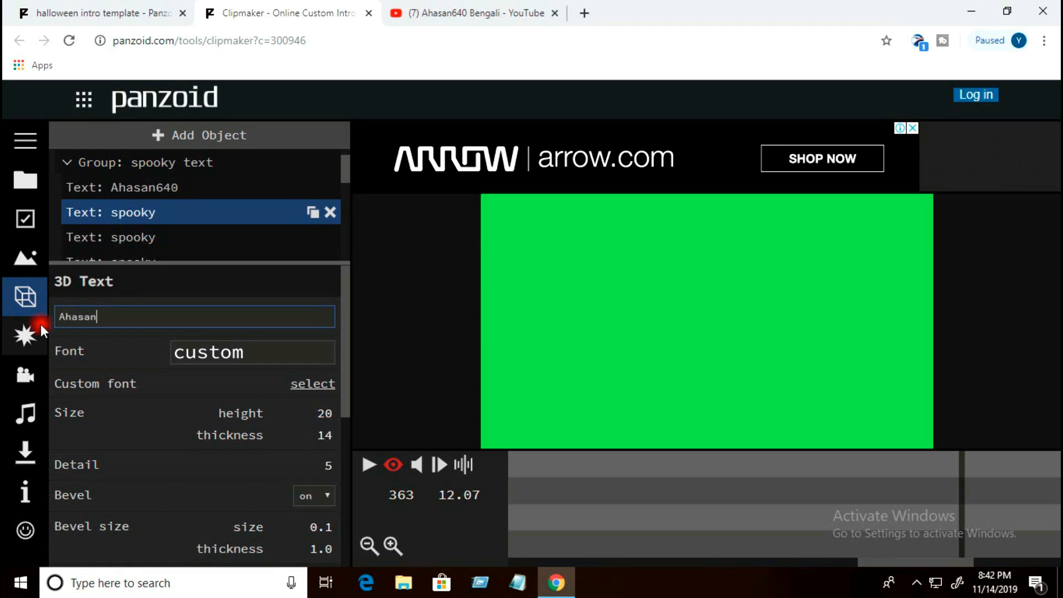
type("640")
key("Return")
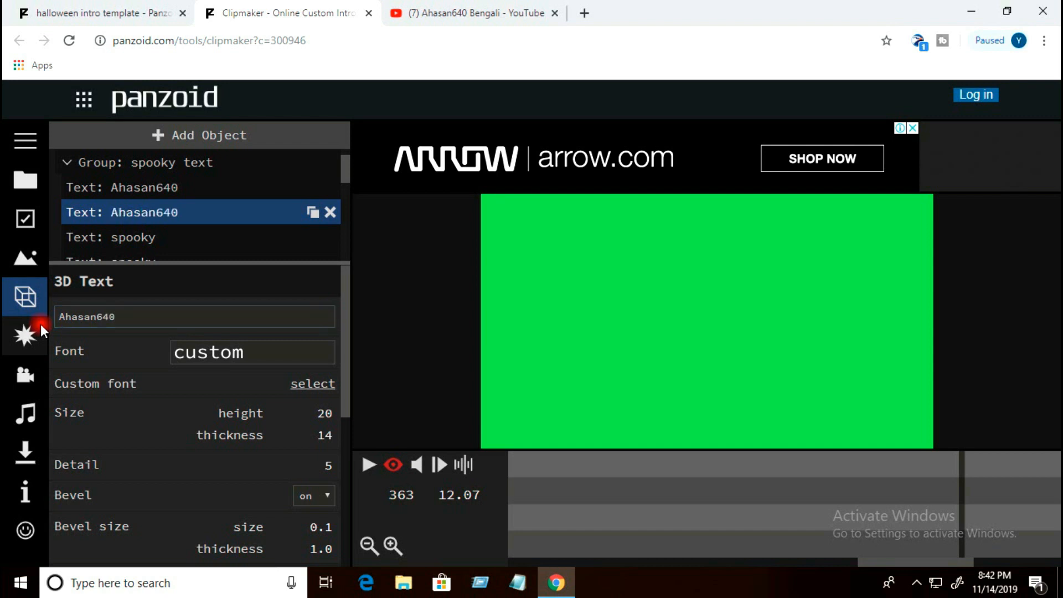
Step: Replace the wording of the third text layer in the spooky text group with Ahasan640
left_click(121, 243)
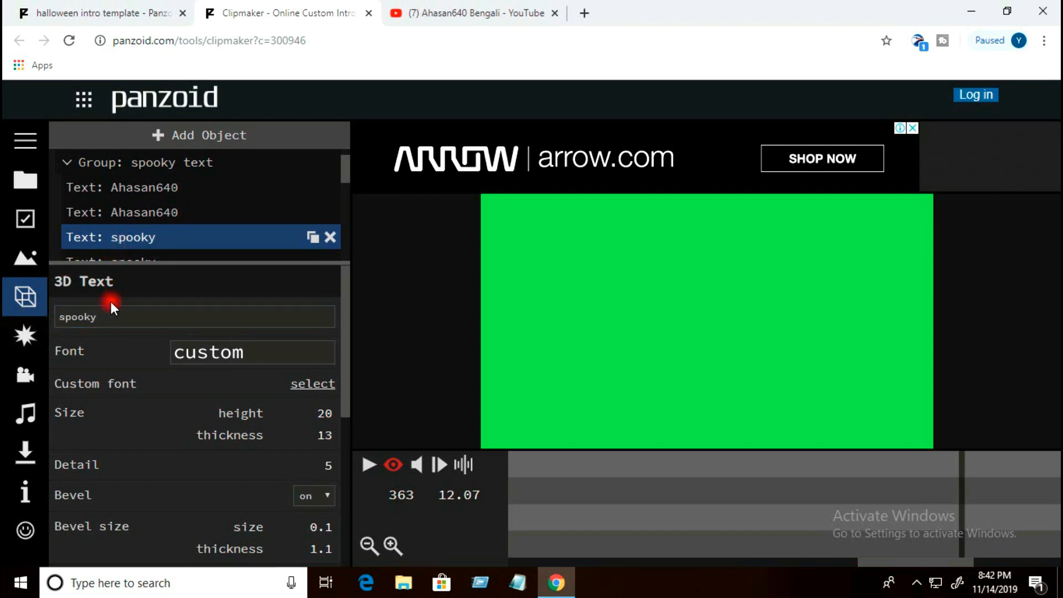
left_click_drag(103, 316, 57, 322)
type("ahasan640")
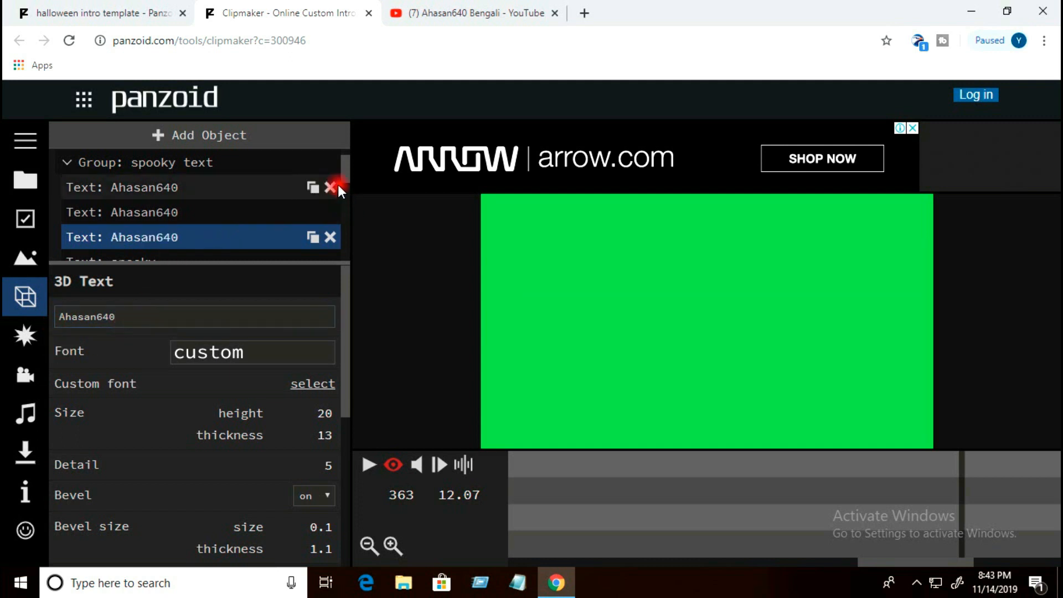
Step: Set the last remaining spooky text layer, just above the rectangle shapes, to Ahasan640
left_click_drag(343, 176, 345, 199)
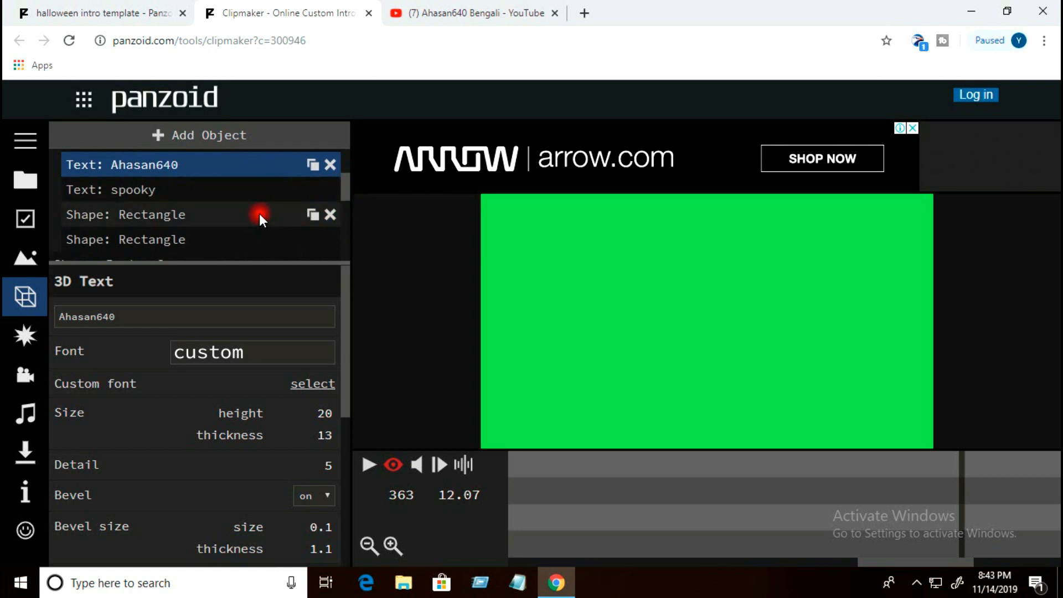
left_click(150, 191)
left_click_drag(102, 320, 50, 321)
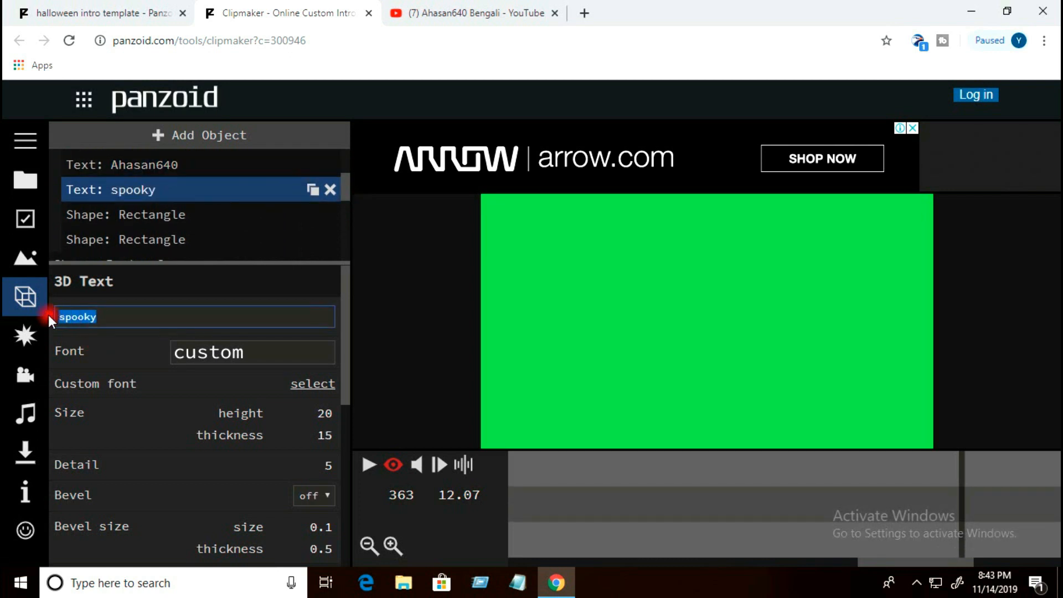
key("BackSpace")
type("Ahasan640")
key("Return")
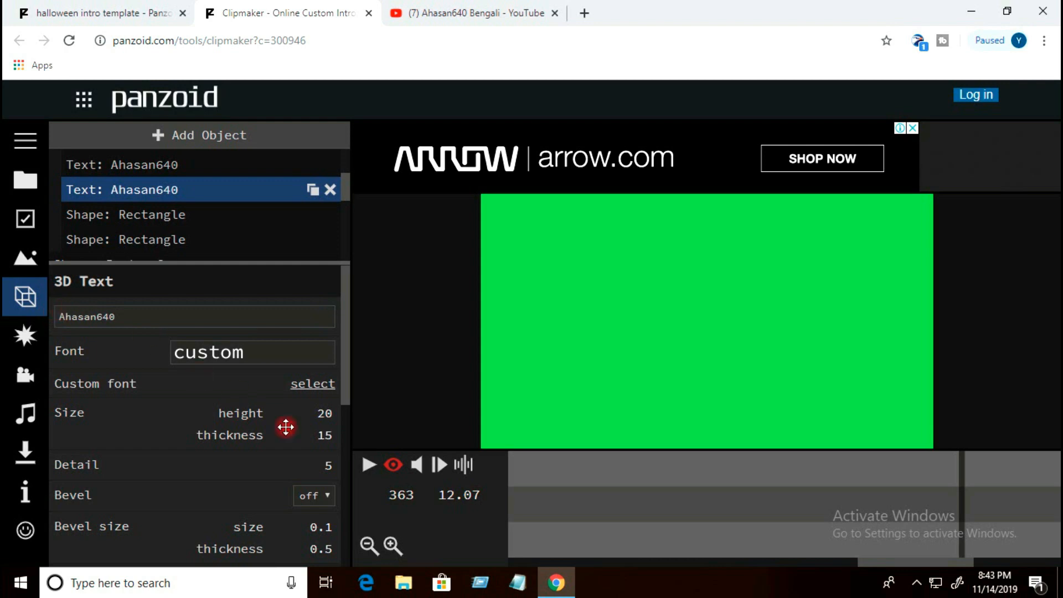
Step: Play the edited intro in the preview and pause it at about 13.7 seconds
left_click(368, 465)
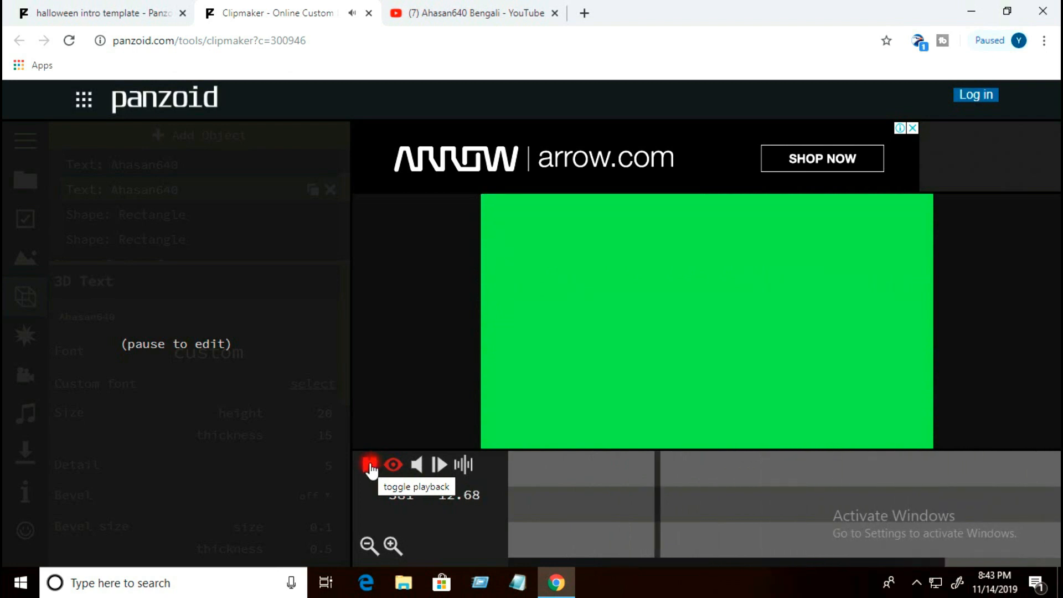
left_click(370, 465)
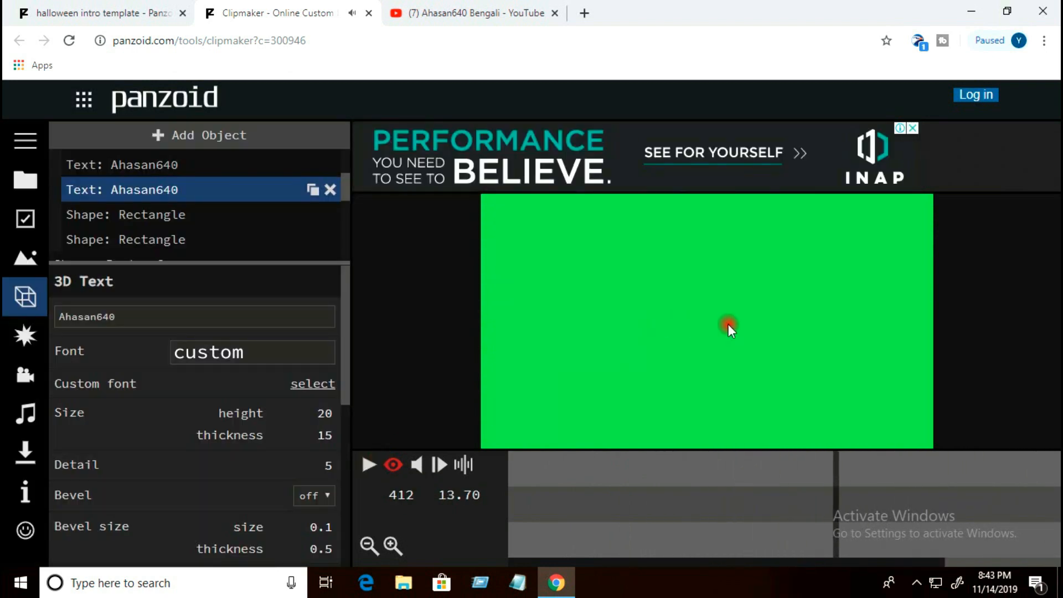
Step: Render the intro video in balanced mode with the .mkv (vp8/opus) format
left_click(22, 452)
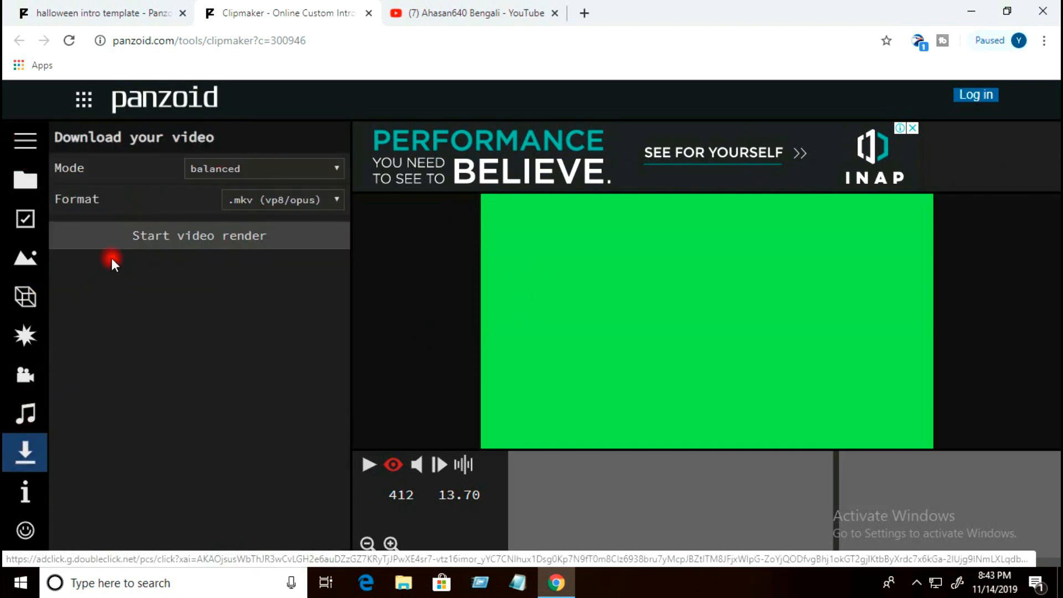
left_click(295, 173)
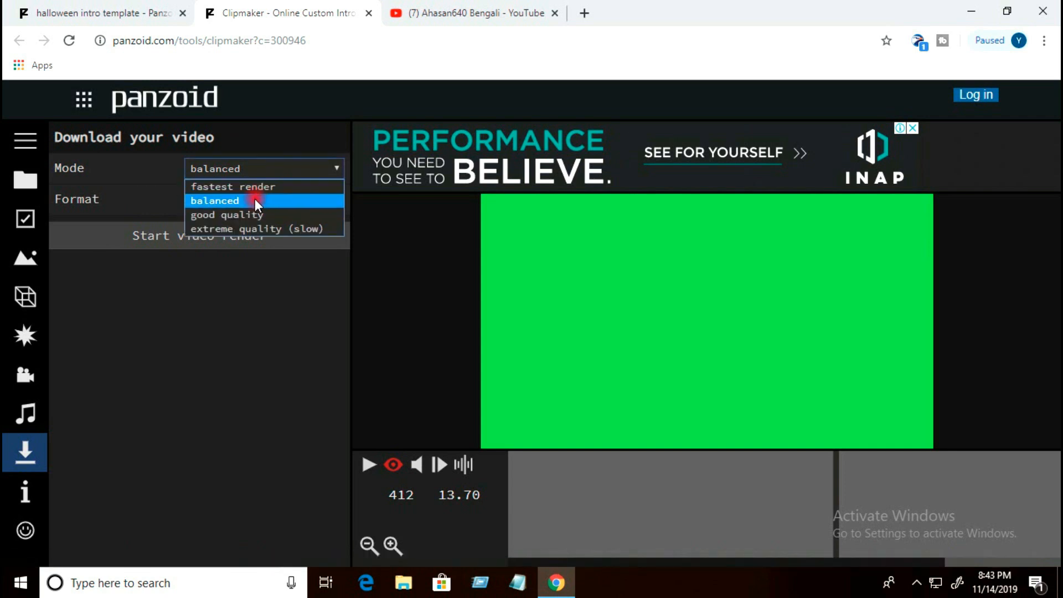
left_click(254, 200)
left_click(299, 199)
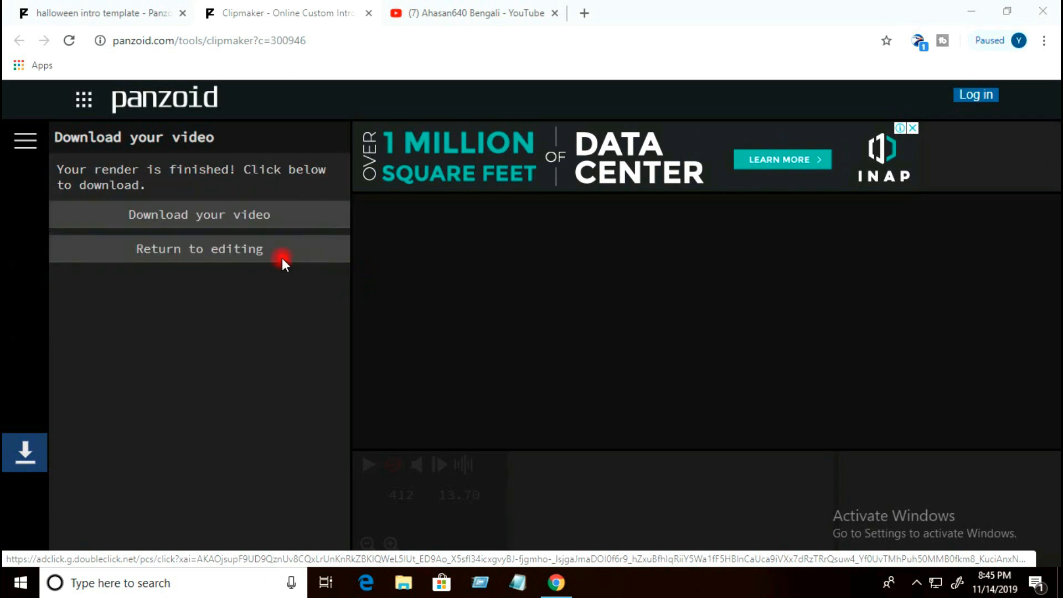
Step: Download the rendered video and save it as video (1) in MKV format in the Downloads folder
left_click(221, 219)
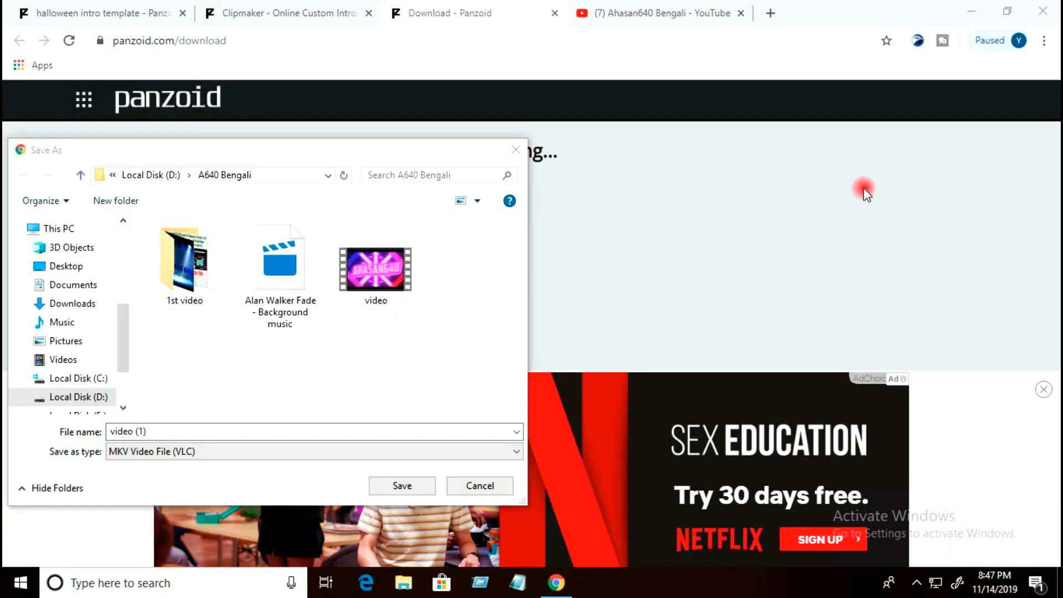
left_click_drag(384, 161, 573, 206)
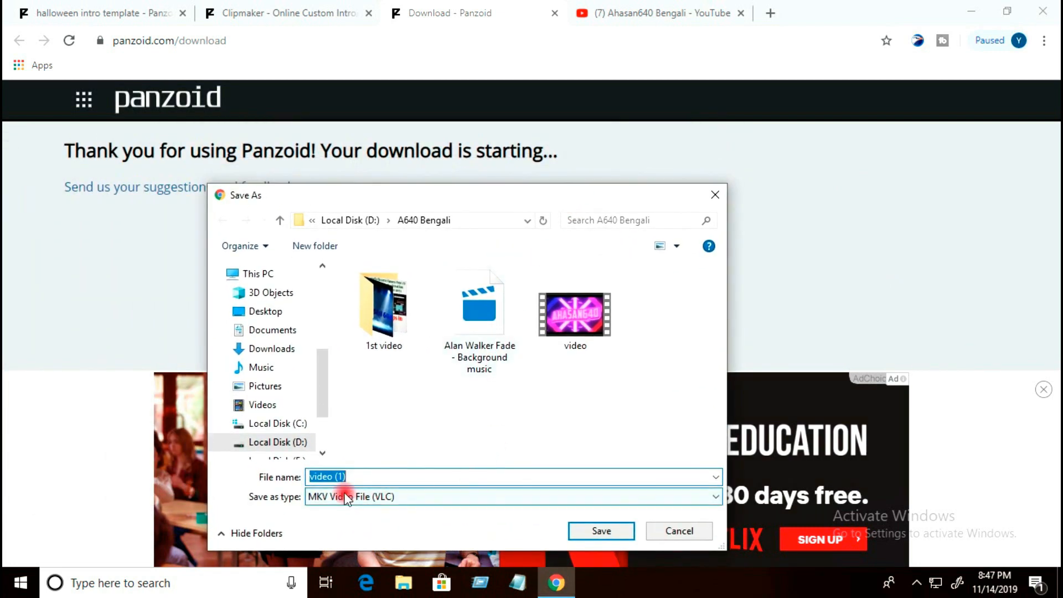
left_click(598, 532)
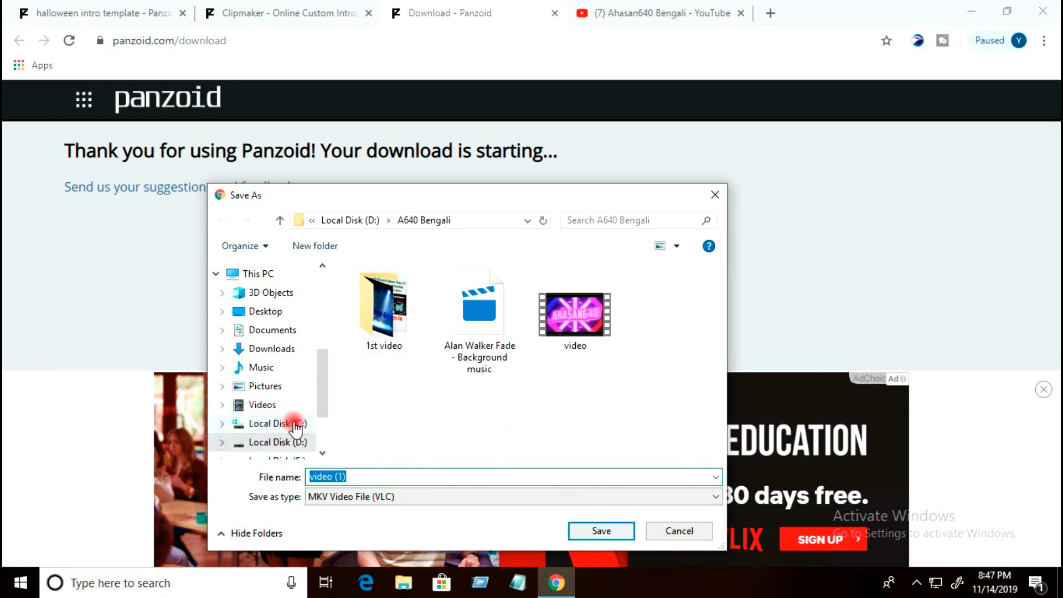
left_click(275, 350)
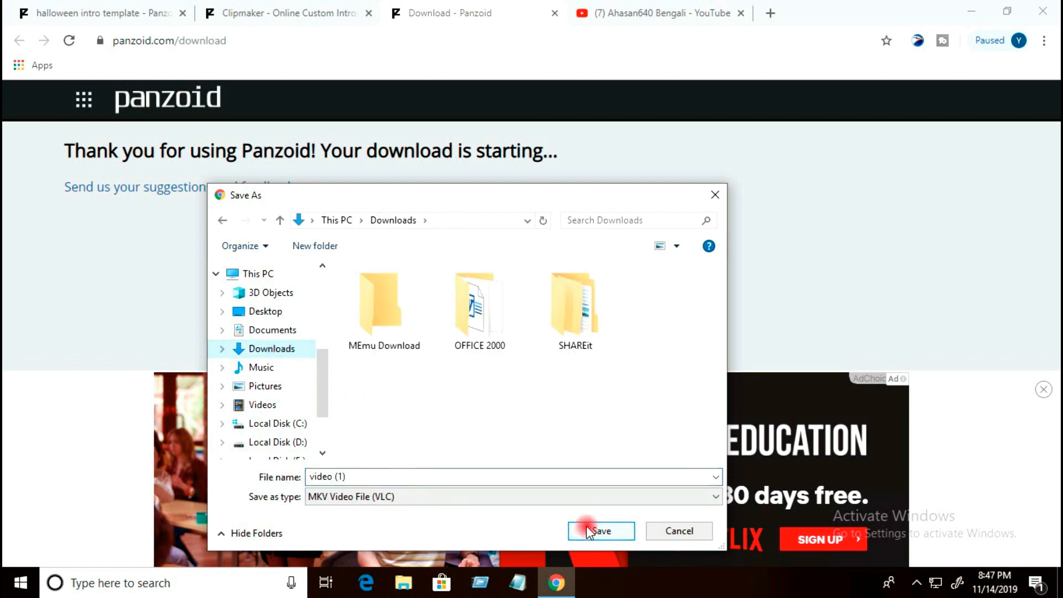
left_click(588, 531)
left_click(587, 536)
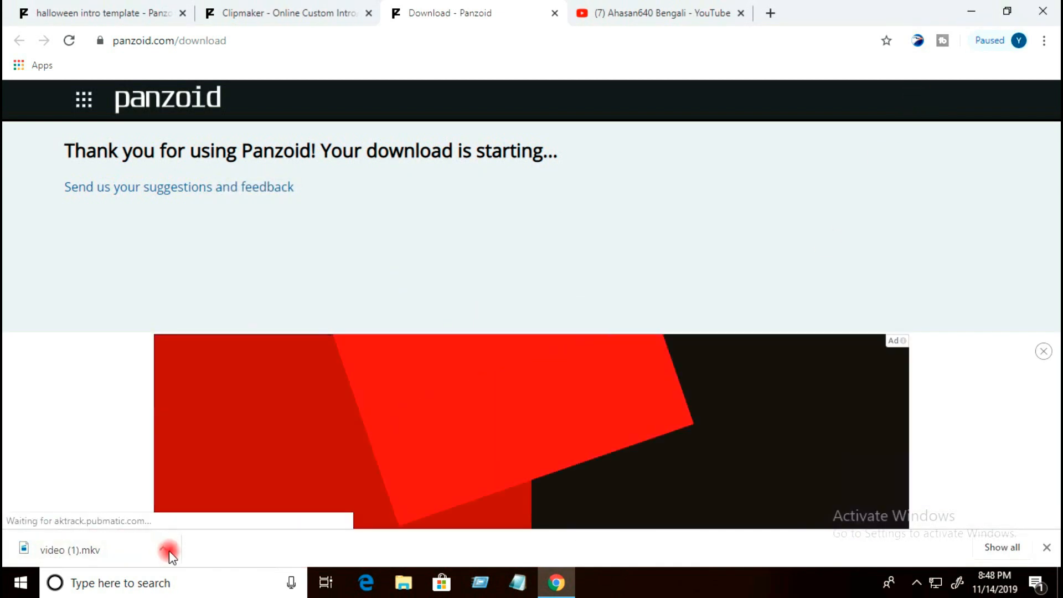
Step: Open the downloaded video (1).mkv in the media player and skip ahead to about 7 seconds
left_click(169, 550)
left_click(188, 446)
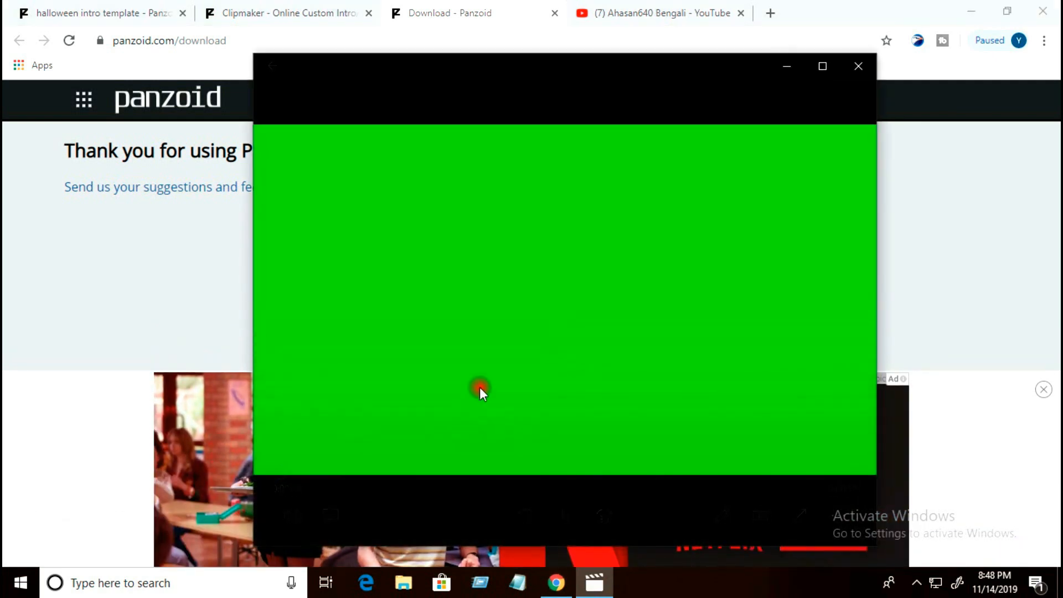
mouse_move(354, 470)
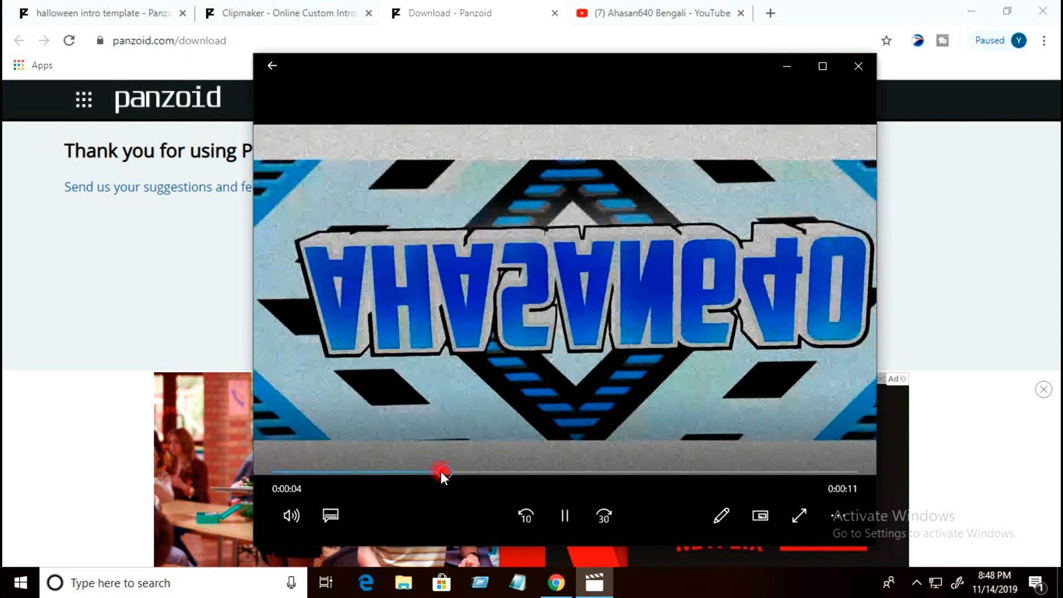
left_click_drag(440, 471, 566, 472)
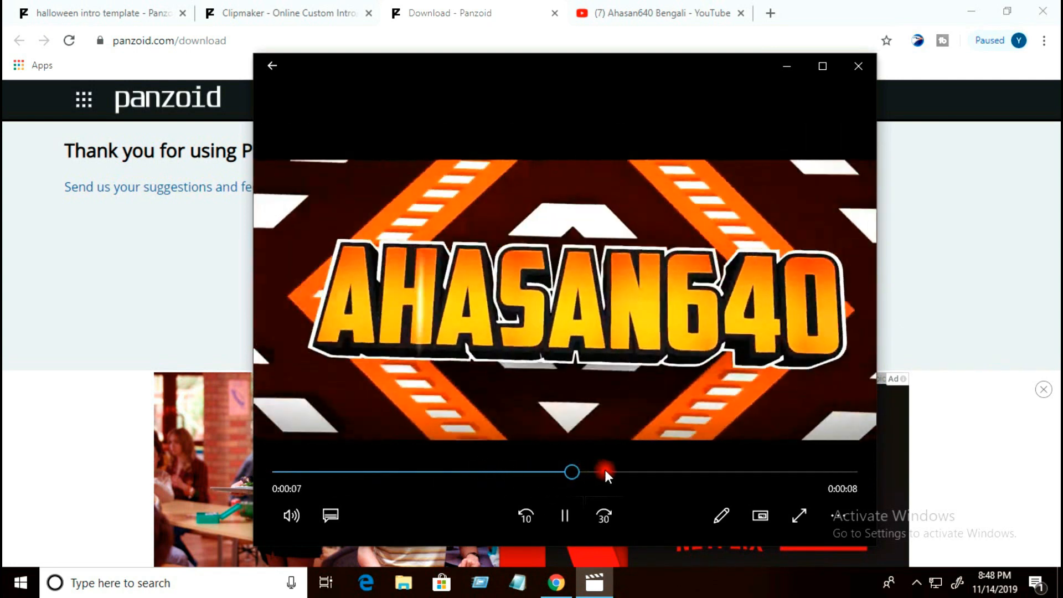